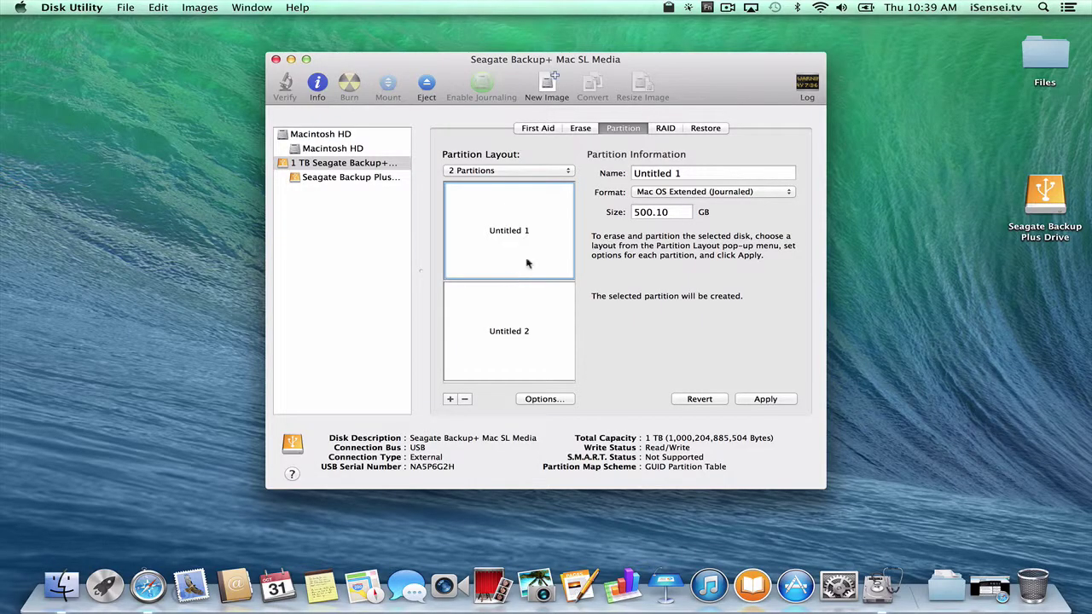
# Step: Set the first partition's size to 256 GB, name it Clone, and accept the GUID Partition Table scheme
pyautogui.doubleClick(641, 209)
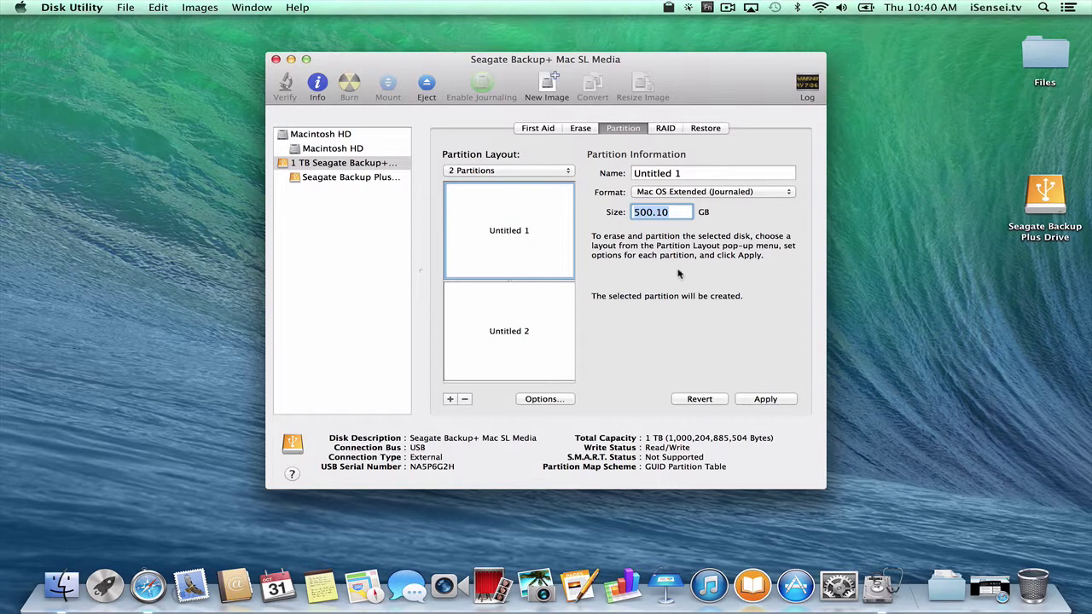
pyautogui.write('256')
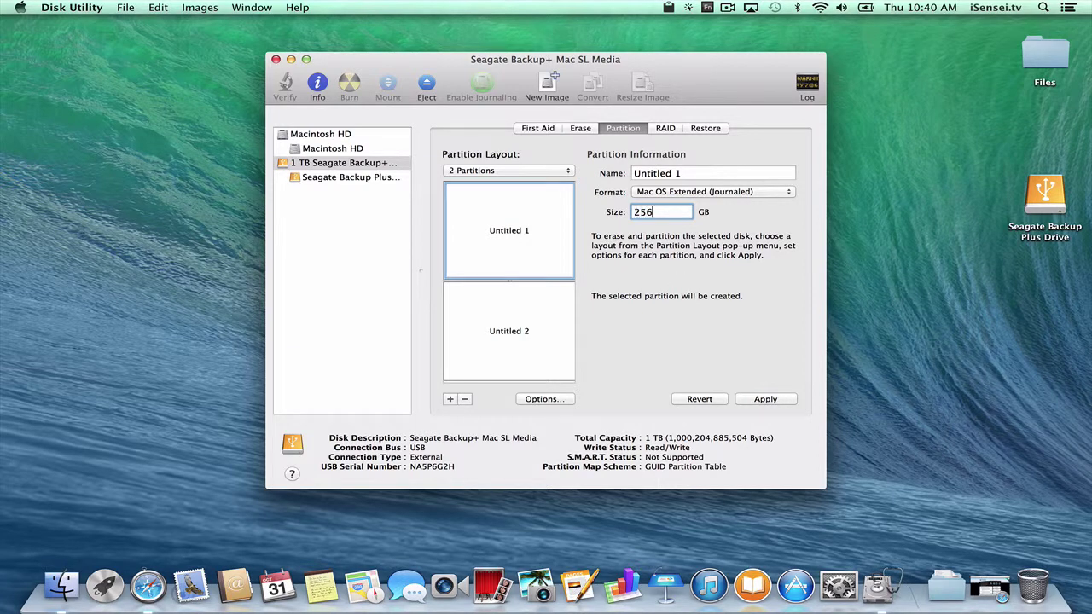
pyautogui.press('Tab')
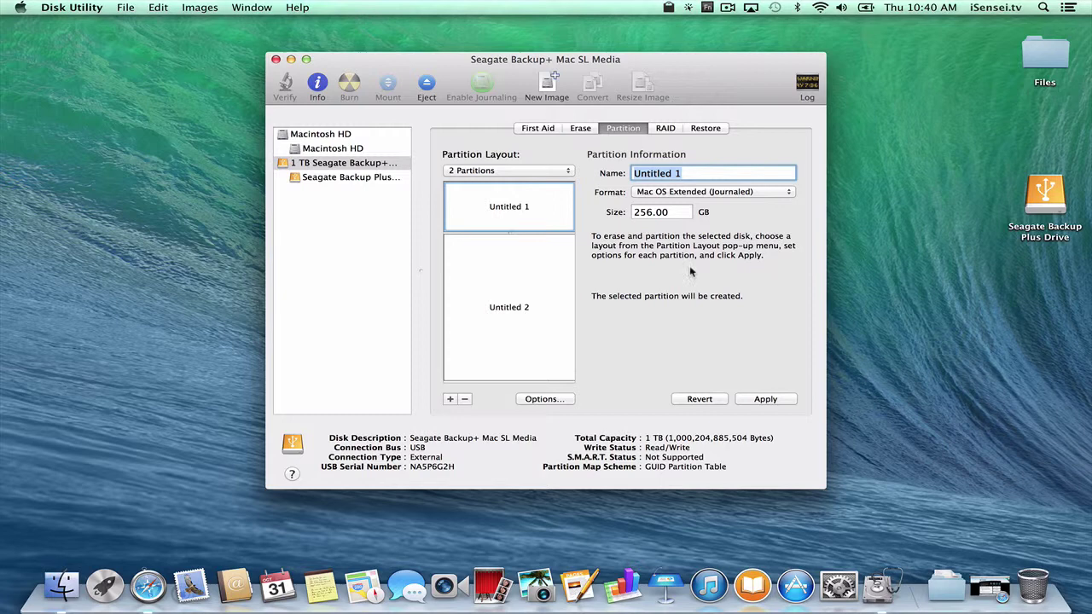
pyautogui.write('Clone')
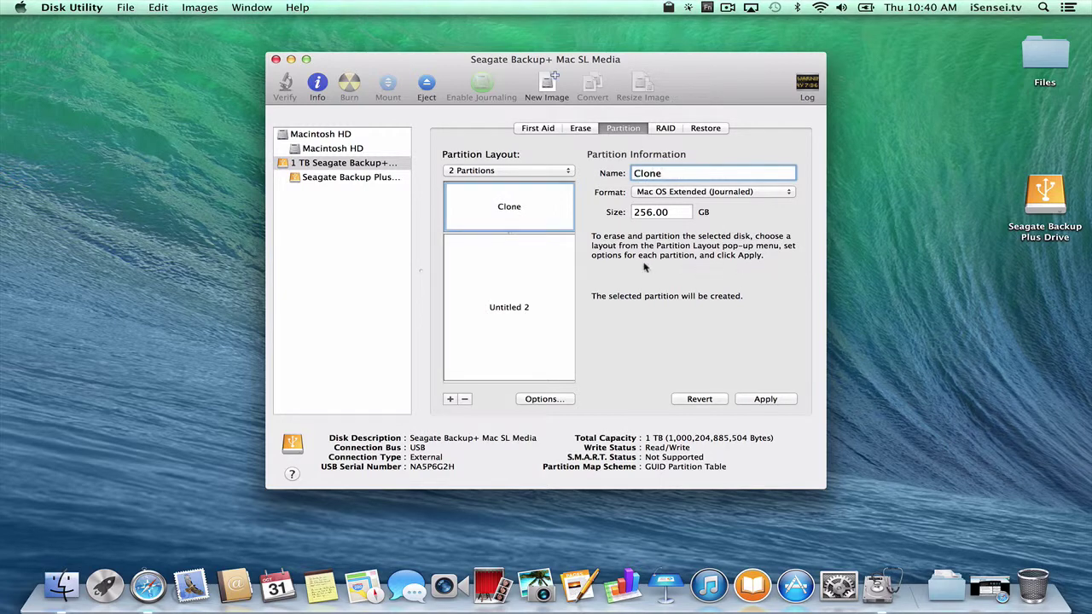
pyautogui.click(552, 403)
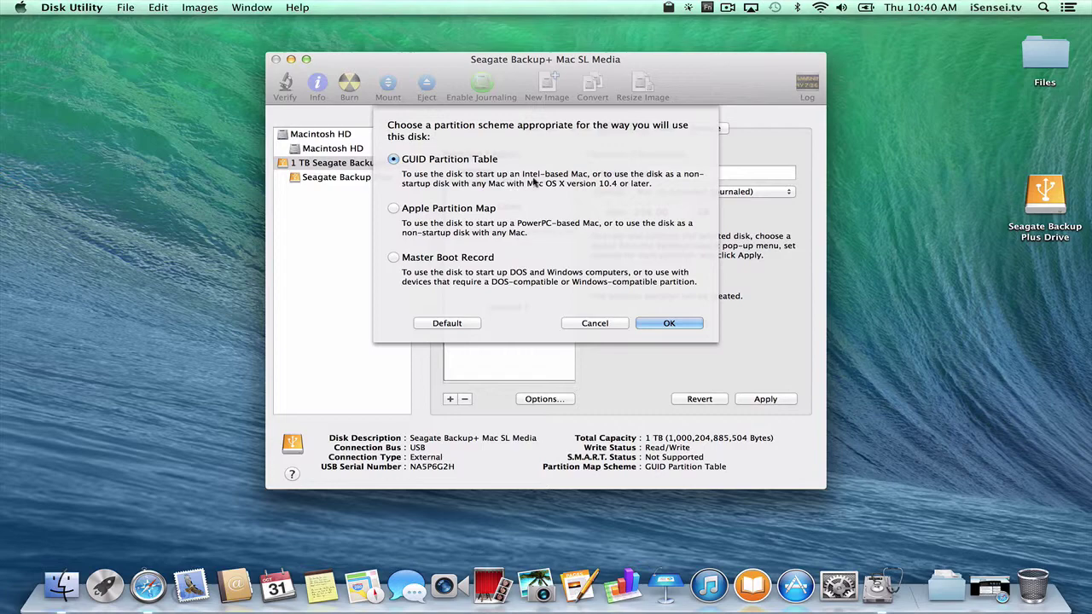
pyautogui.click(660, 322)
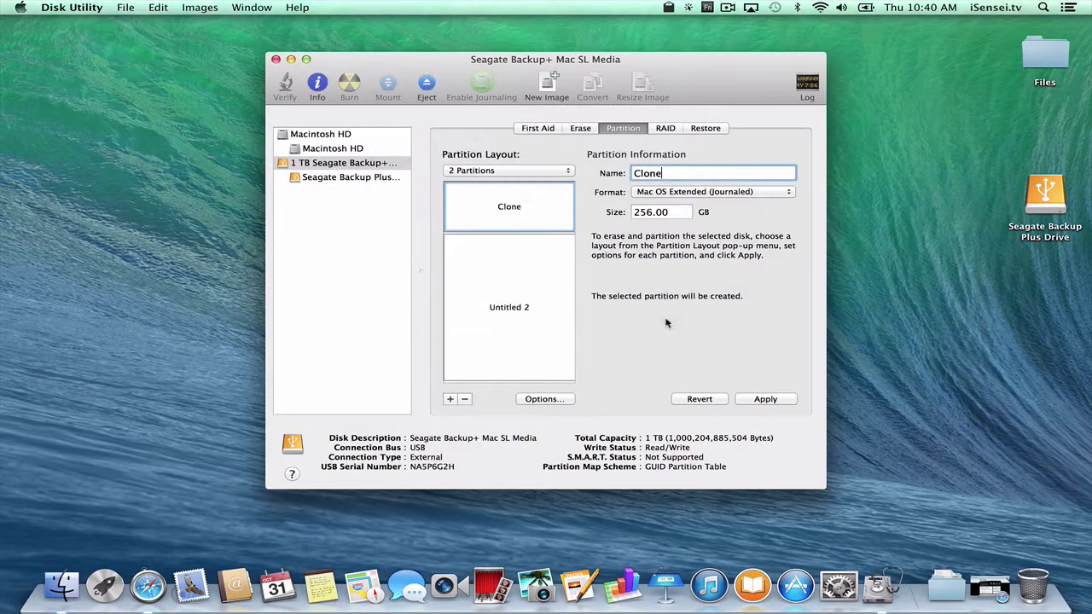
# Step: Rename the second partition, Untitled 2, as Time Machine
pyautogui.click(519, 309)
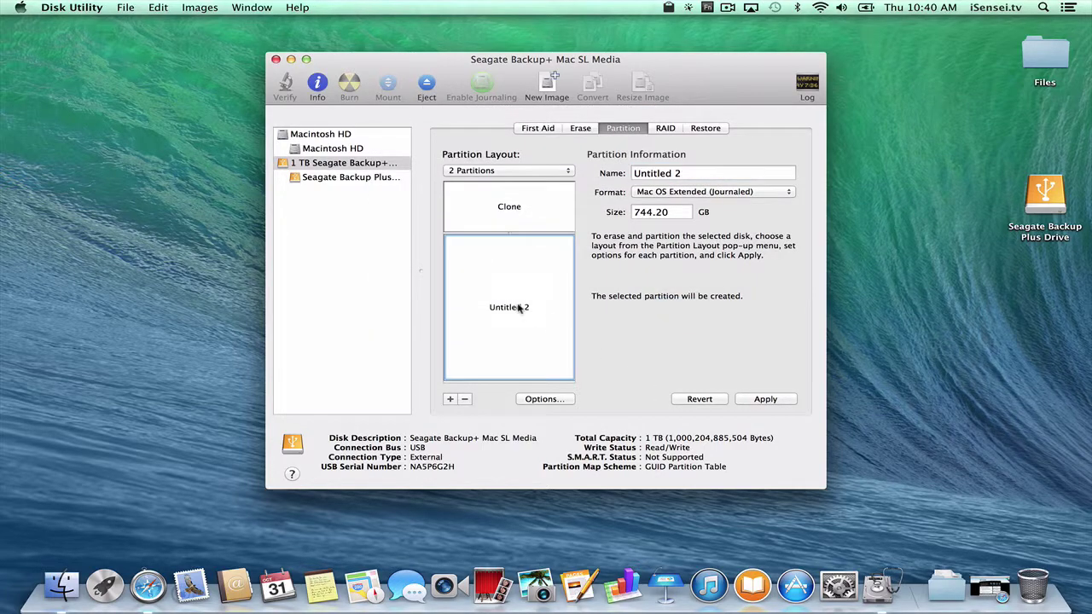
pyautogui.click(657, 173)
pyautogui.doubleClick(657, 173)
pyautogui.write('Time')
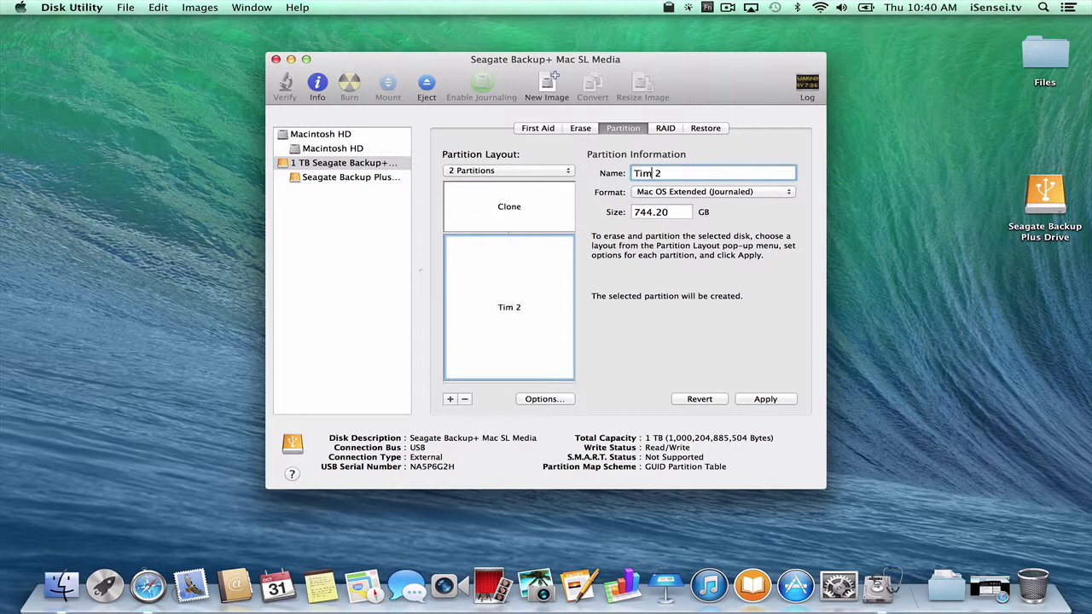
pyautogui.write(' Machine')
pyautogui.press('Delete')
pyautogui.press('Delete')
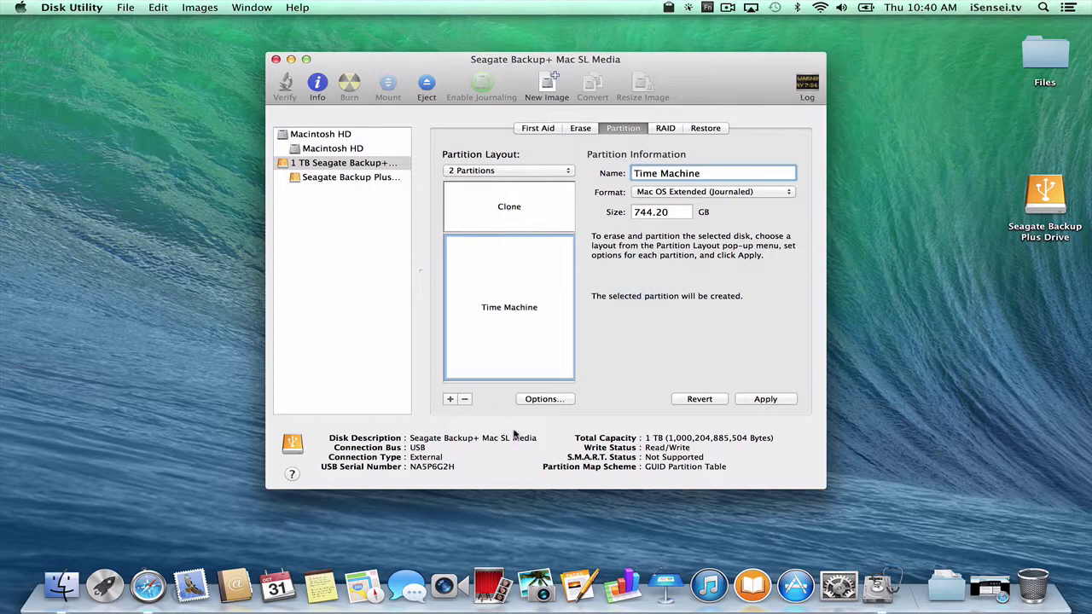
# Step: Accept the GUID Partition Table scheme again and partition the 1 TB Seagate disk with the two-partition layout
pyautogui.click(556, 399)
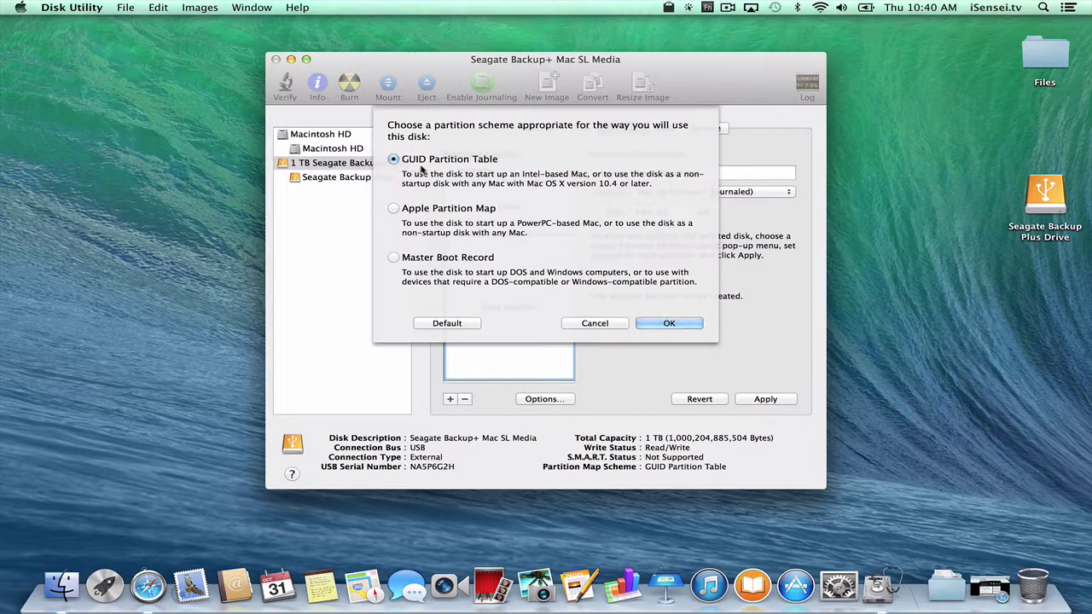
pyautogui.click(698, 323)
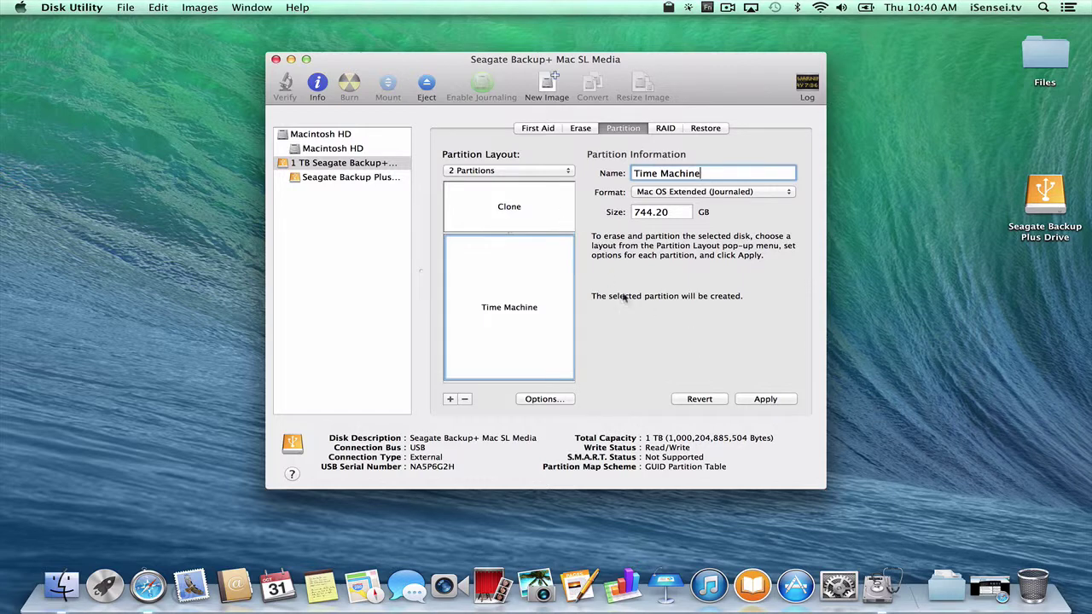
pyautogui.click(782, 401)
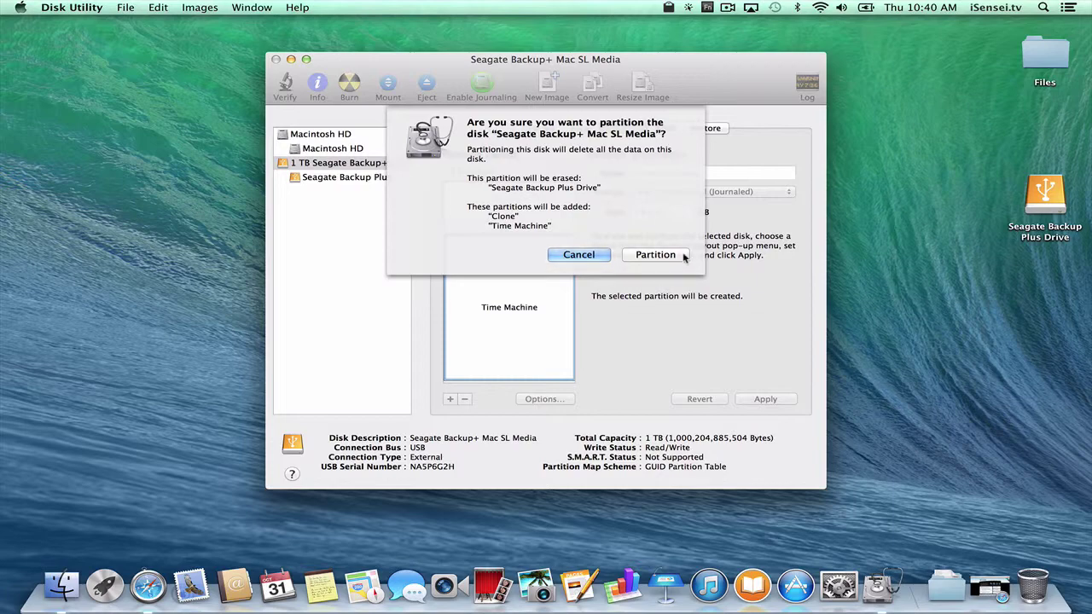
pyautogui.click(684, 256)
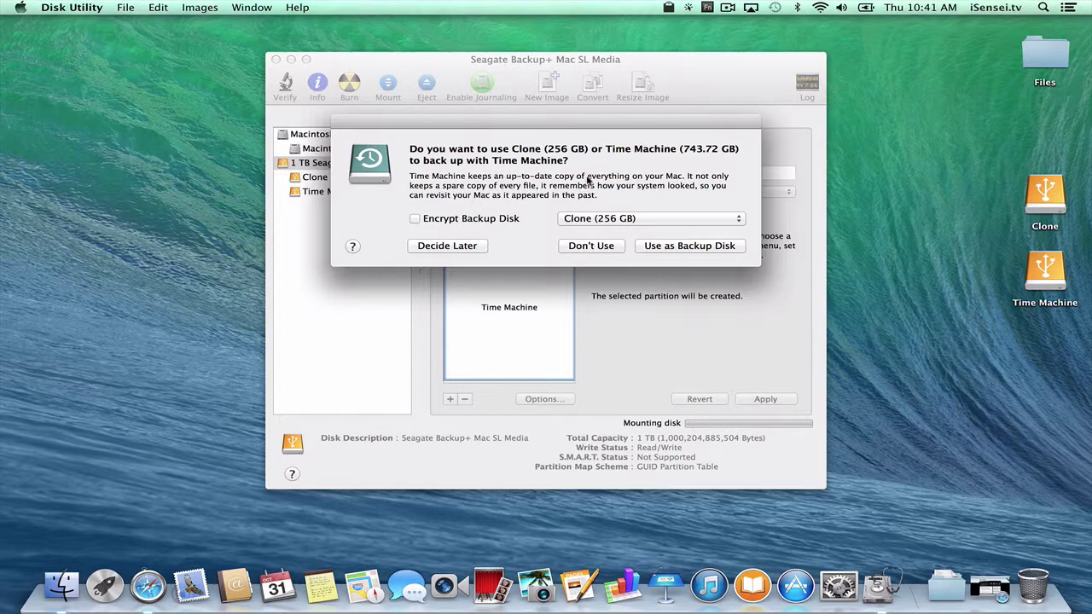
# Step: Choose the Time Machine (743.72 GB) volume as the unencrypted Time Machine backup disk
pyautogui.click(656, 219)
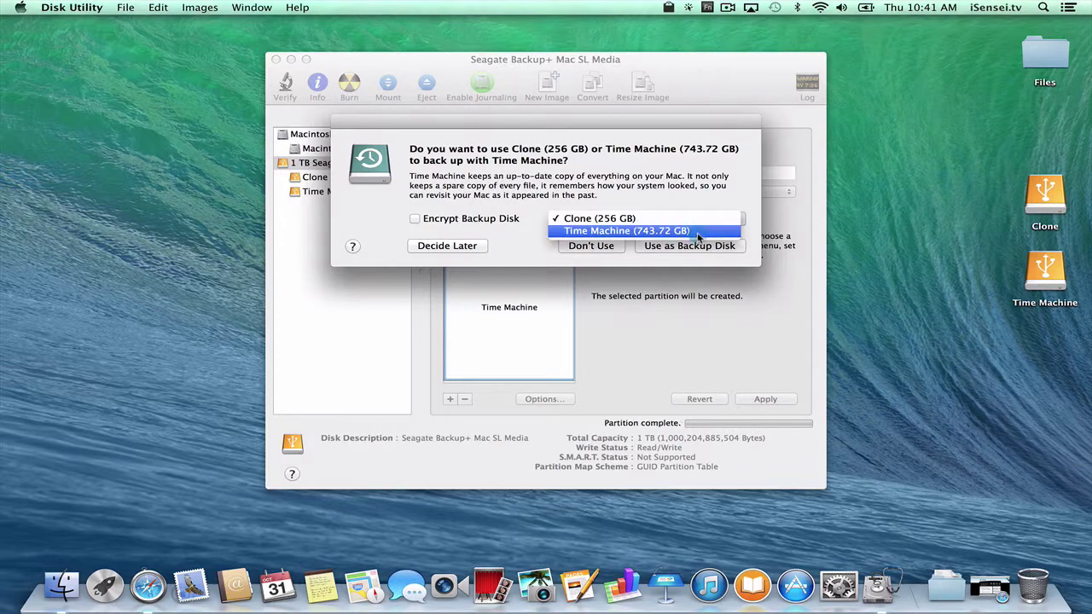
pyautogui.click(698, 236)
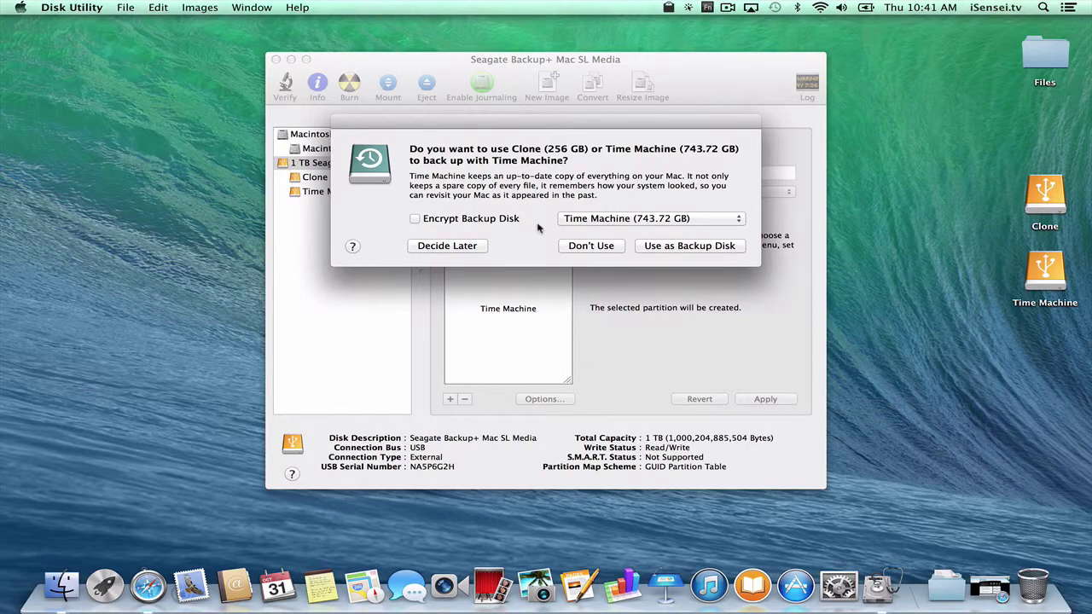
pyautogui.click(691, 246)
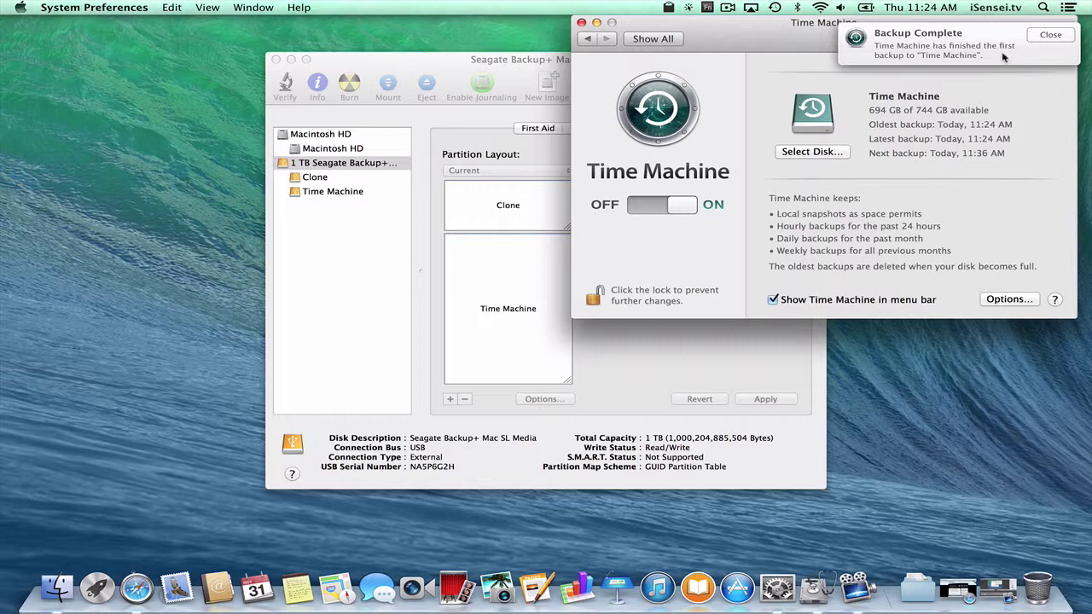
# Step: Dismiss the backup notification, close the Time Machine preferences, and quit Disk Utility
pyautogui.click(1052, 38)
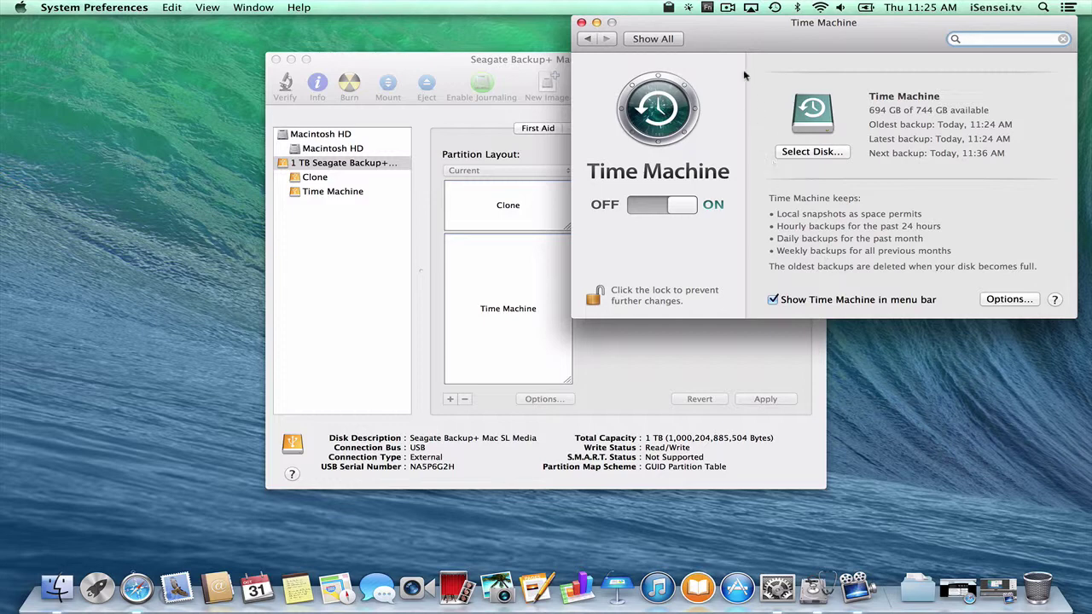
pyautogui.click(582, 23)
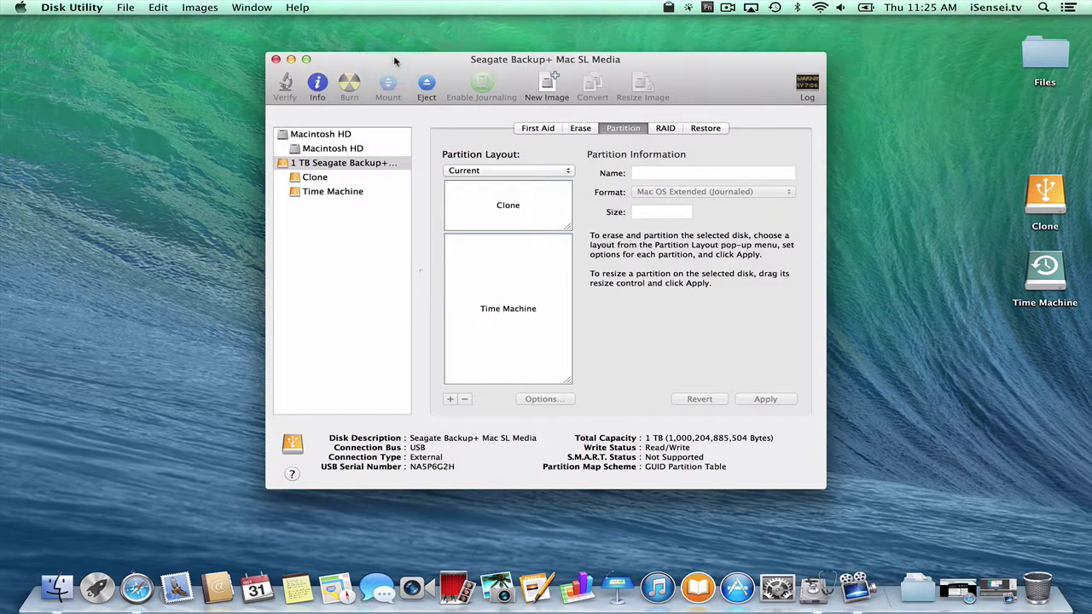
pyautogui.press('super+q')
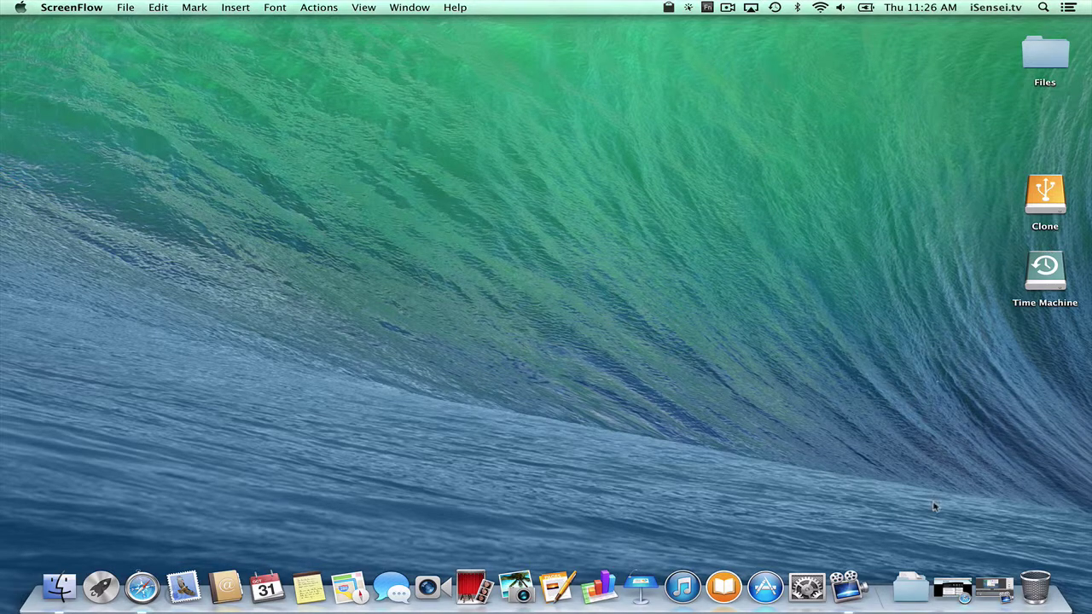
# Step: Bring up the Carbon Copy Cloner website in Safari, view its purchase page, and quit the browser
pyautogui.click(953, 591)
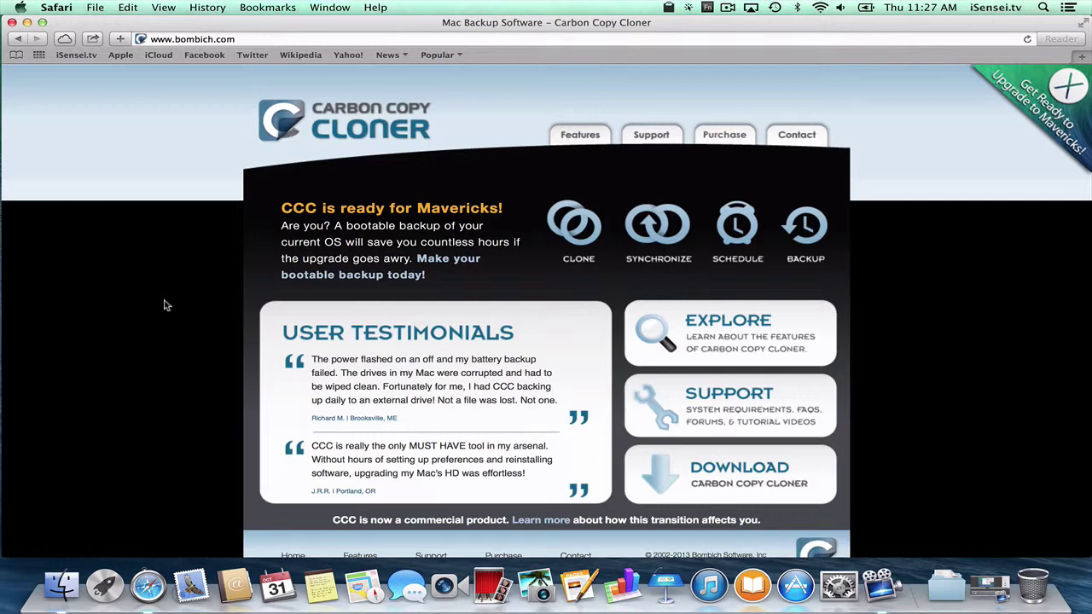
pyautogui.click(737, 142)
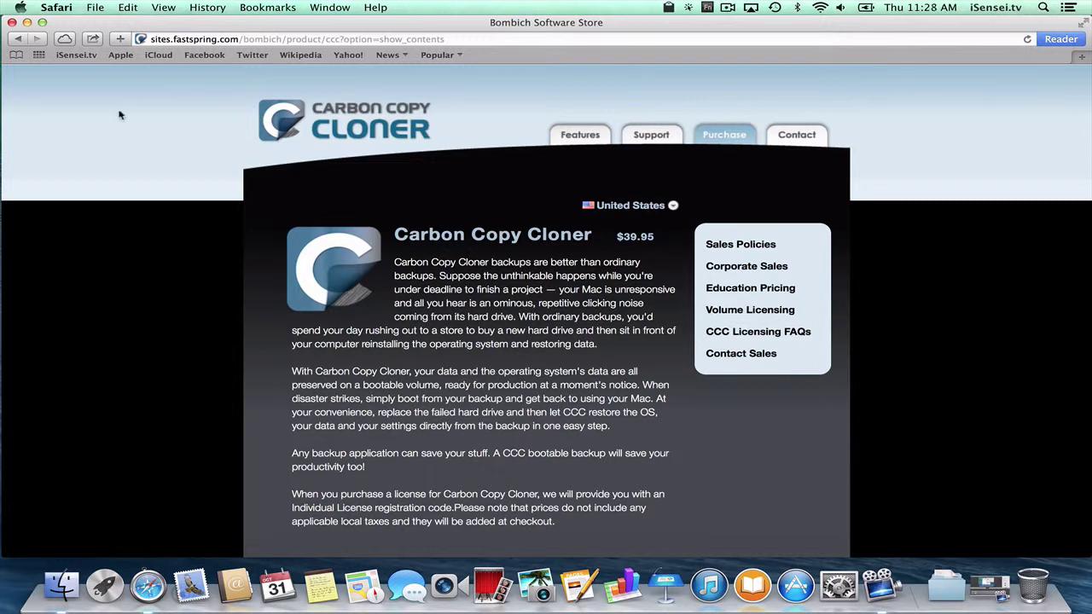
pyautogui.click(57, 7)
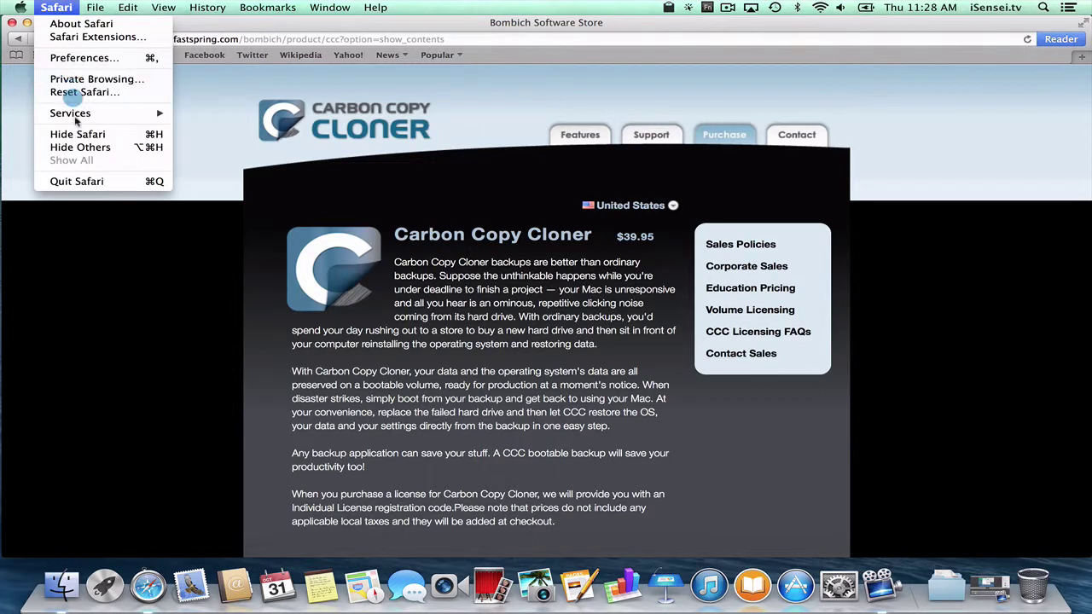
pyautogui.click(89, 183)
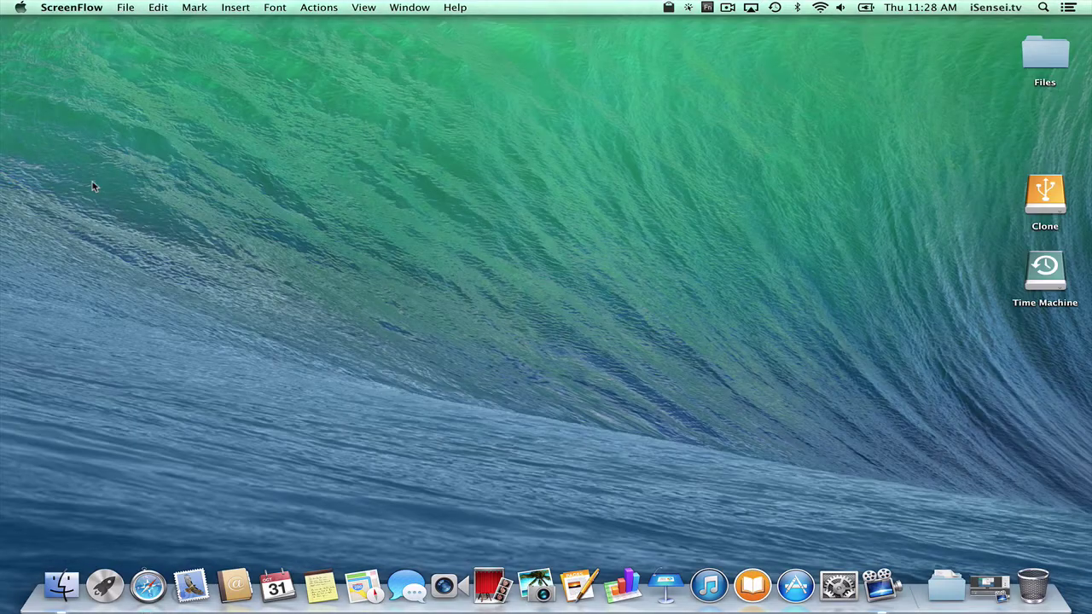
# Step: Search the Mac for "car" with Spotlight and launch Carbon Copy Cloner
pyautogui.press('super+space')
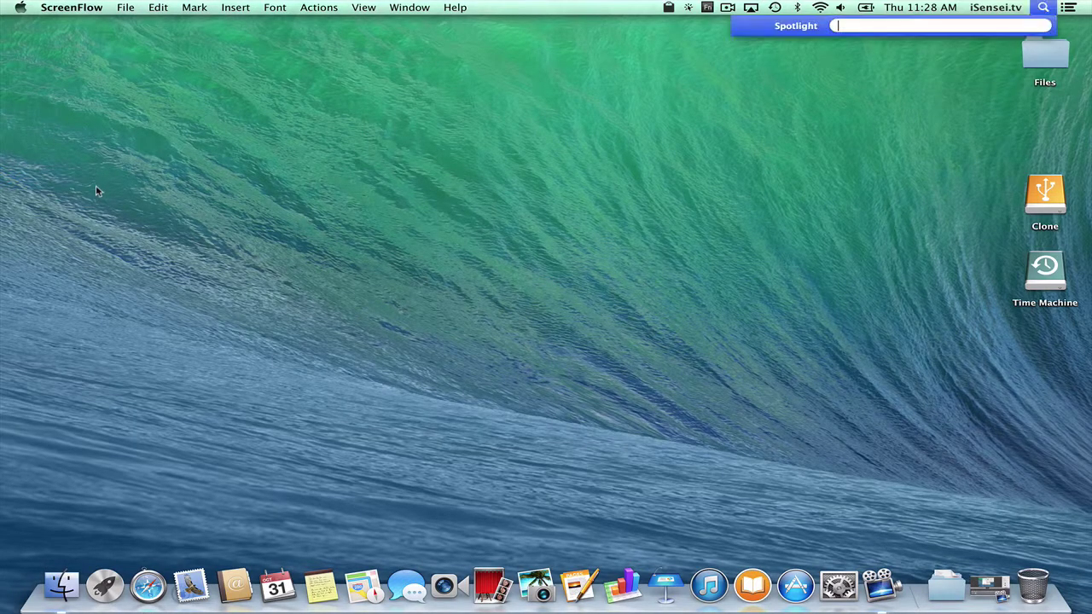
pyautogui.write('car')
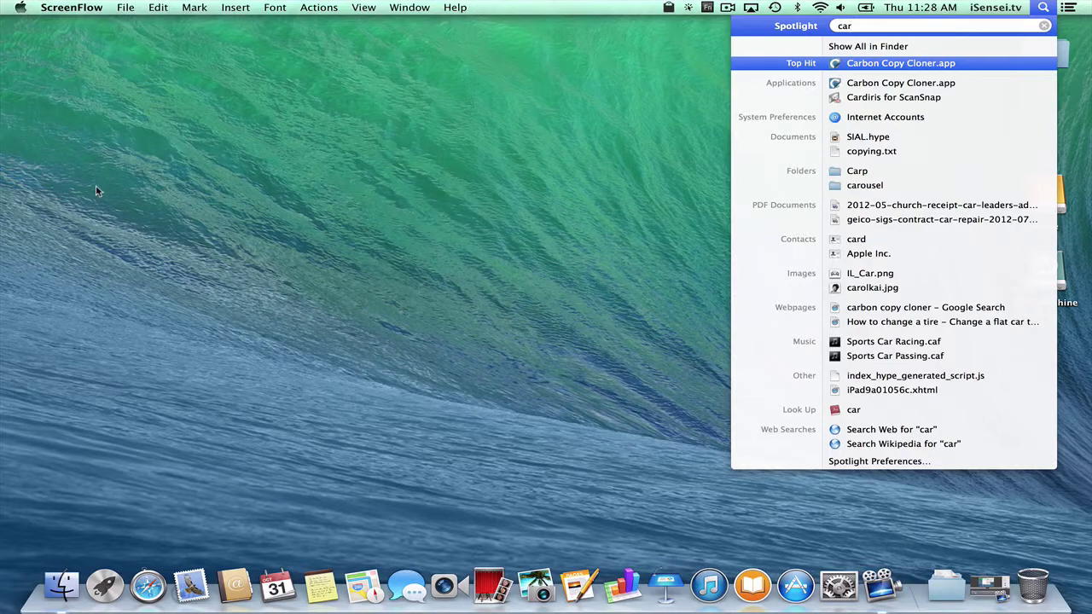
pyautogui.press('Return')
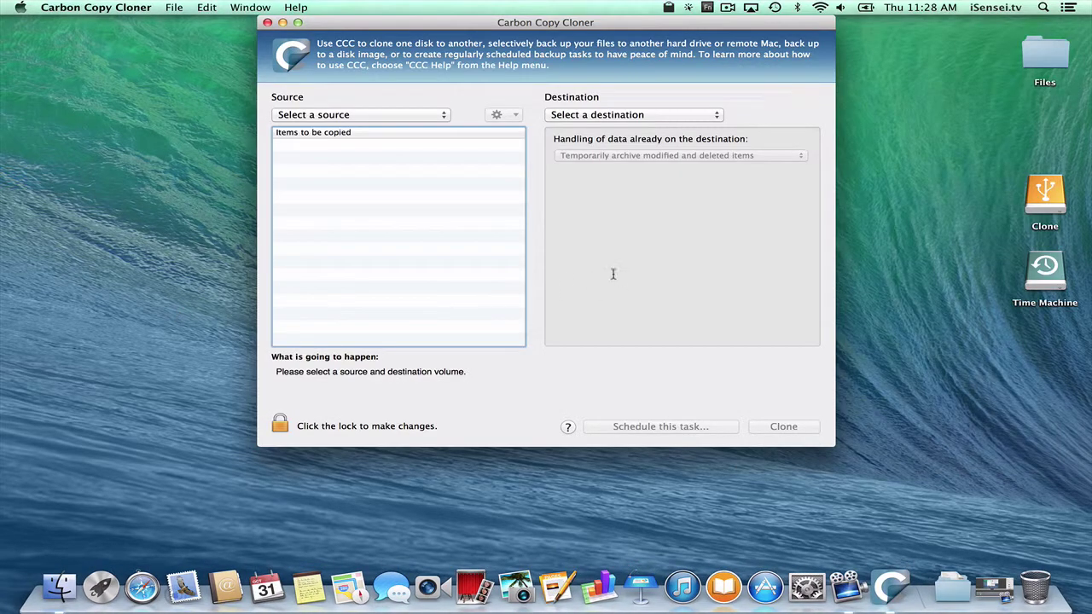
# Step: Set the clone source to Macintosh HD and the destination to Clone, deleting anything that doesn't exist on the source
pyautogui.click(417, 116)
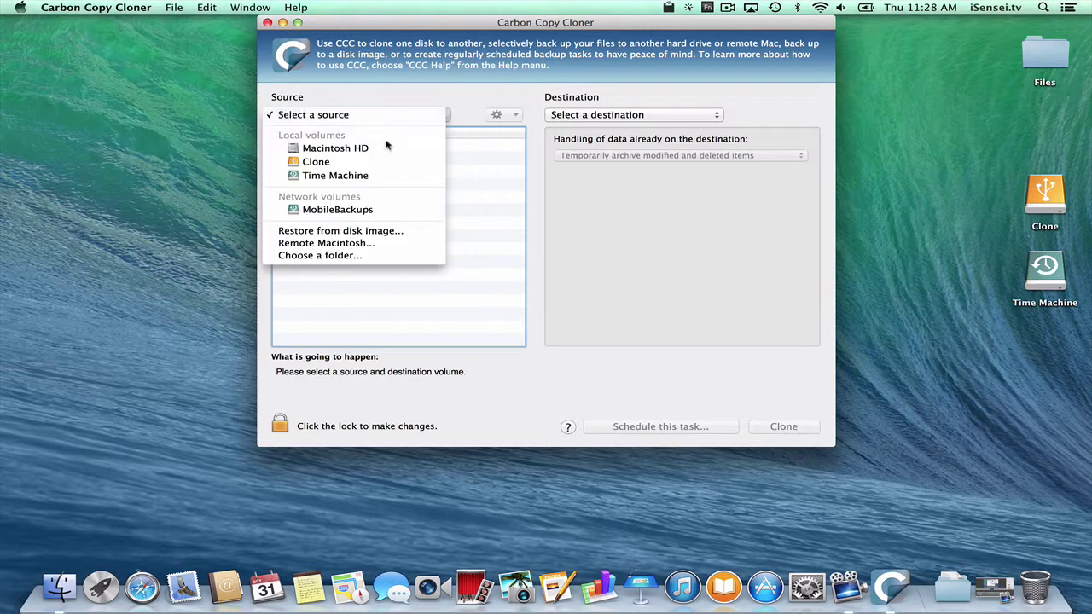
pyautogui.click(359, 149)
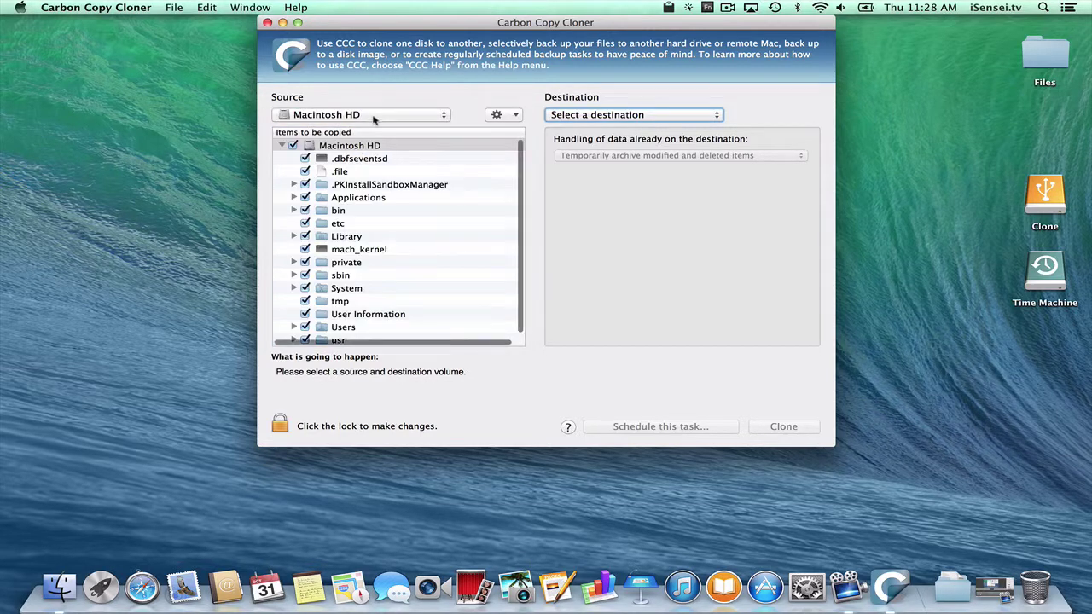
pyautogui.click(596, 114)
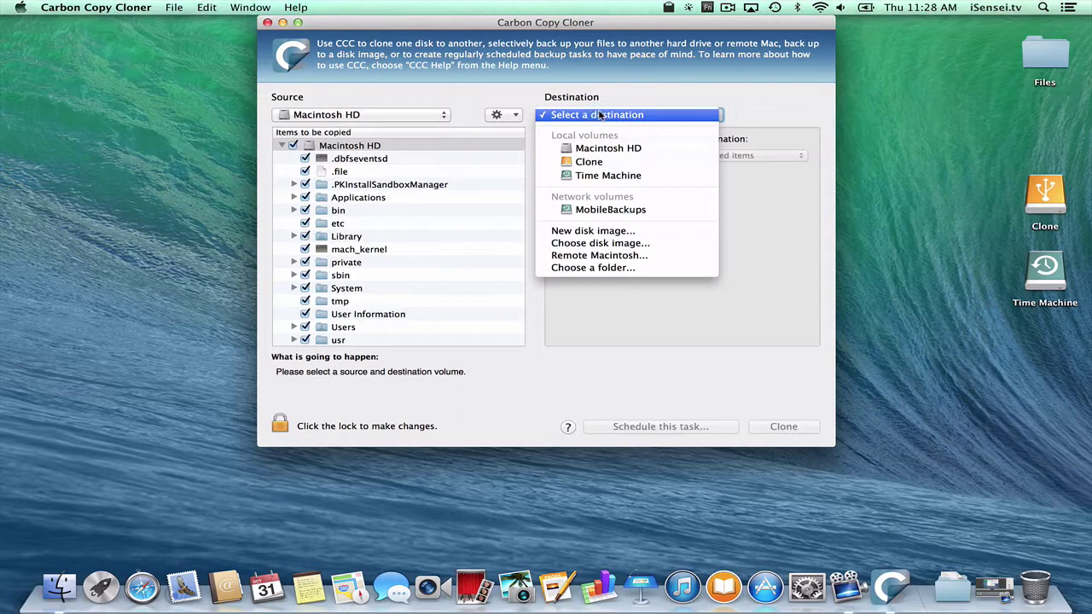
pyautogui.click(587, 161)
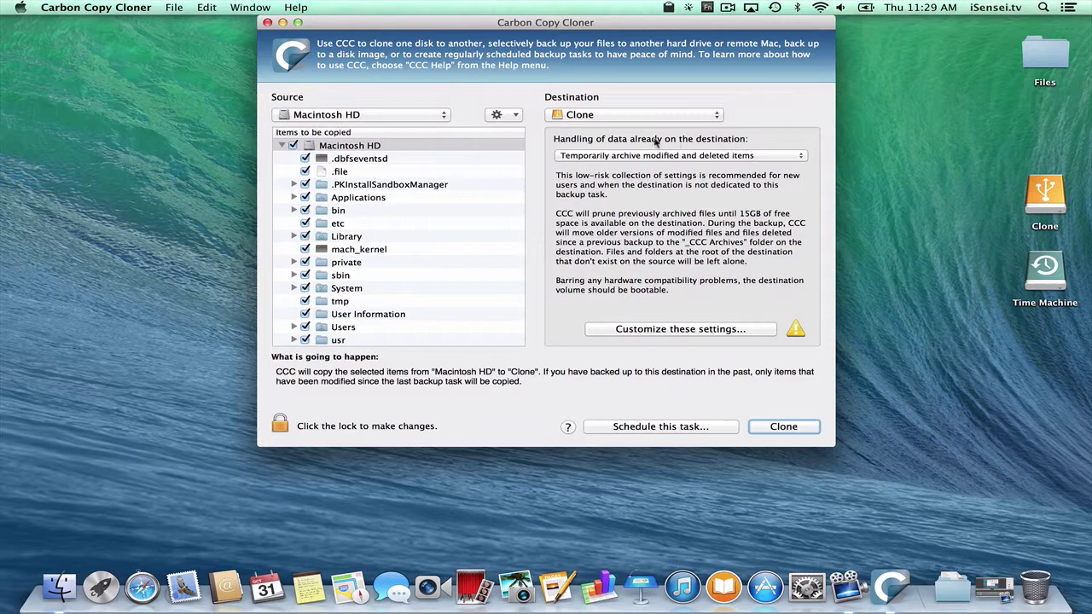
pyautogui.click(765, 156)
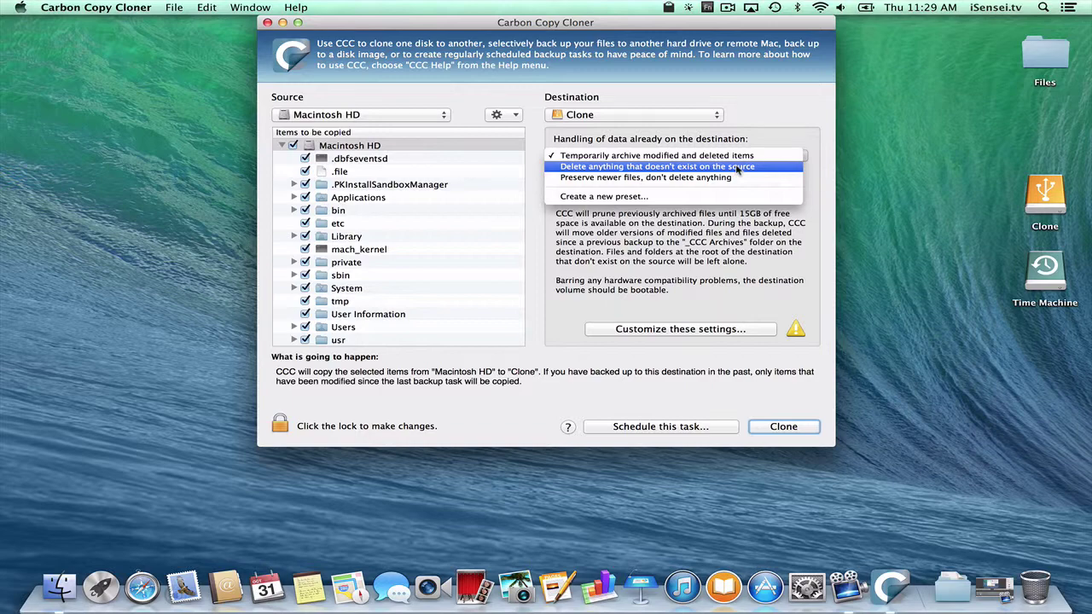
pyautogui.click(739, 167)
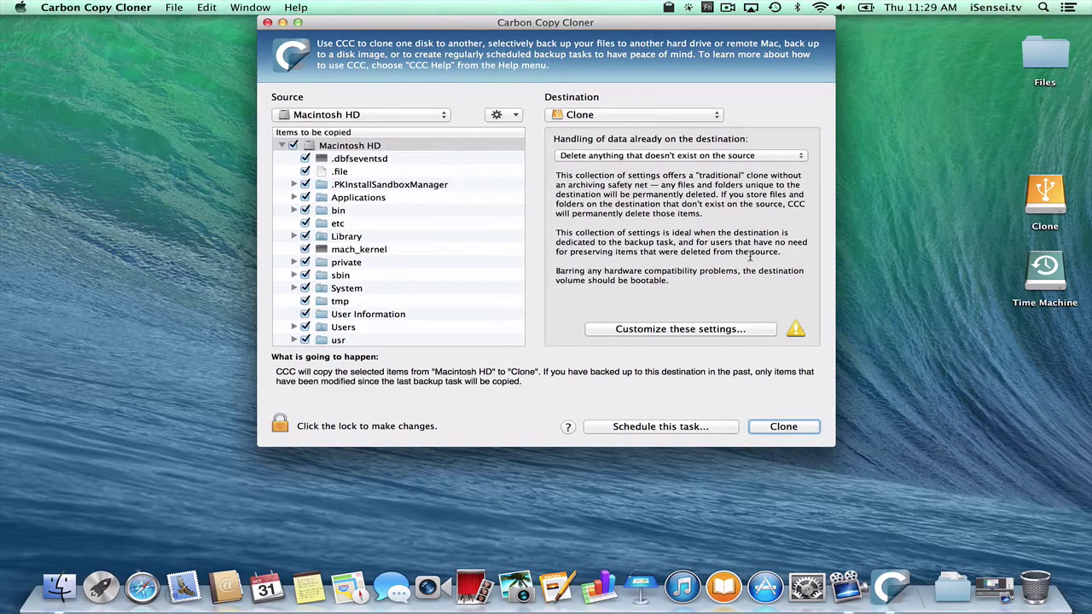
# Step: Run the clone without creating a Recovery HD partition, accept the file-deletion warning, and dismiss the completion message
pyautogui.click(808, 430)
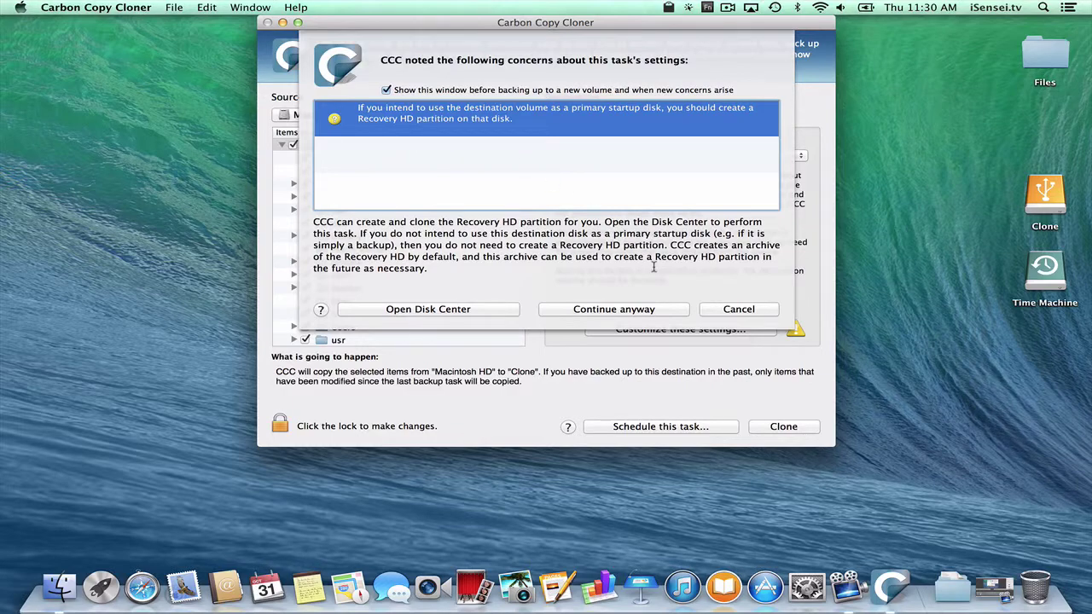
pyautogui.click(671, 312)
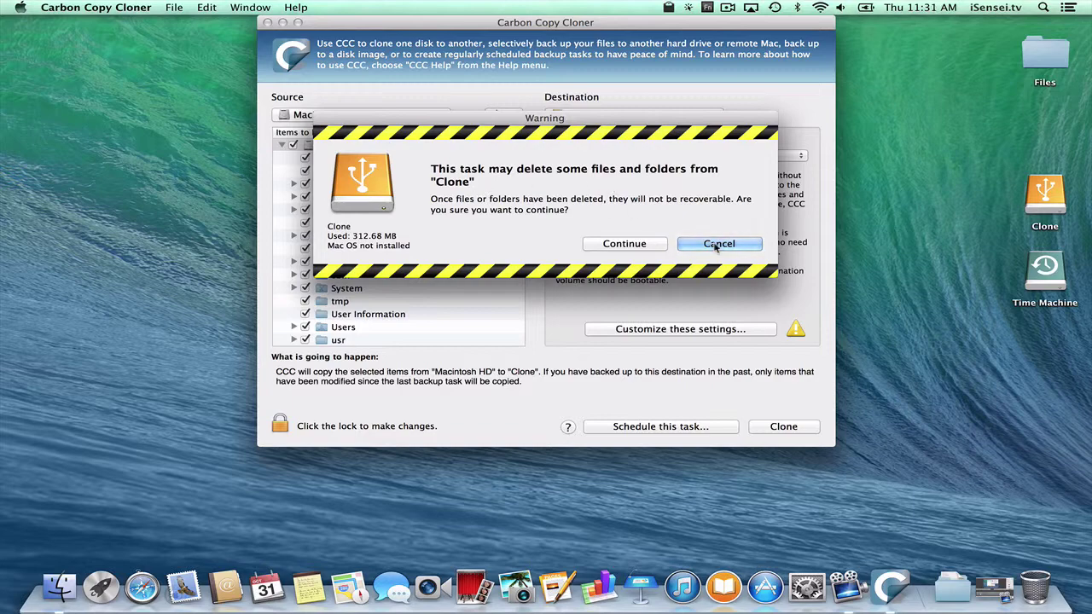
pyautogui.click(650, 244)
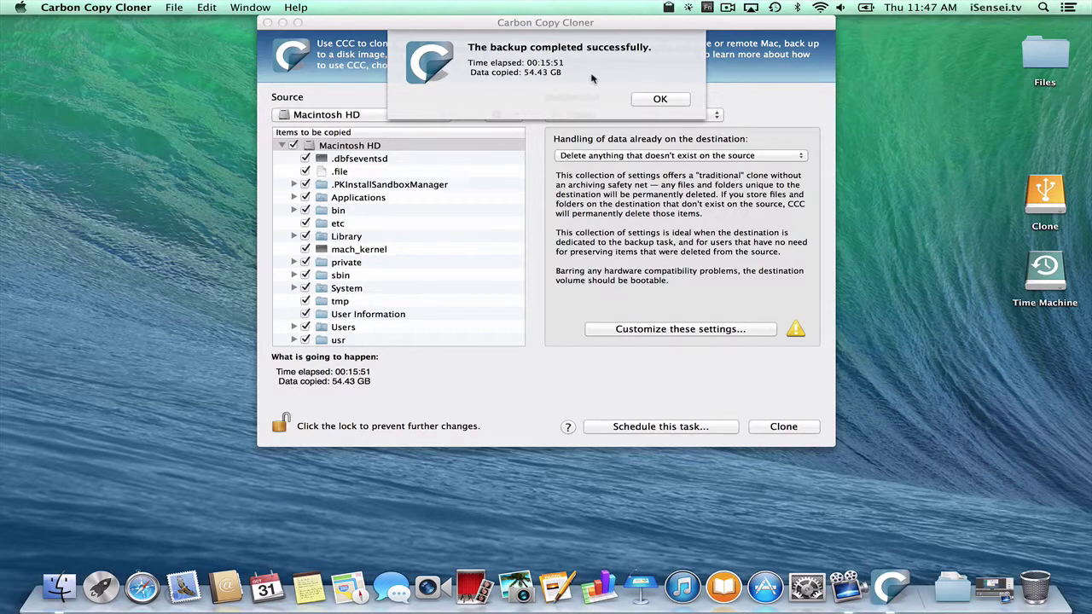
pyautogui.click(660, 99)
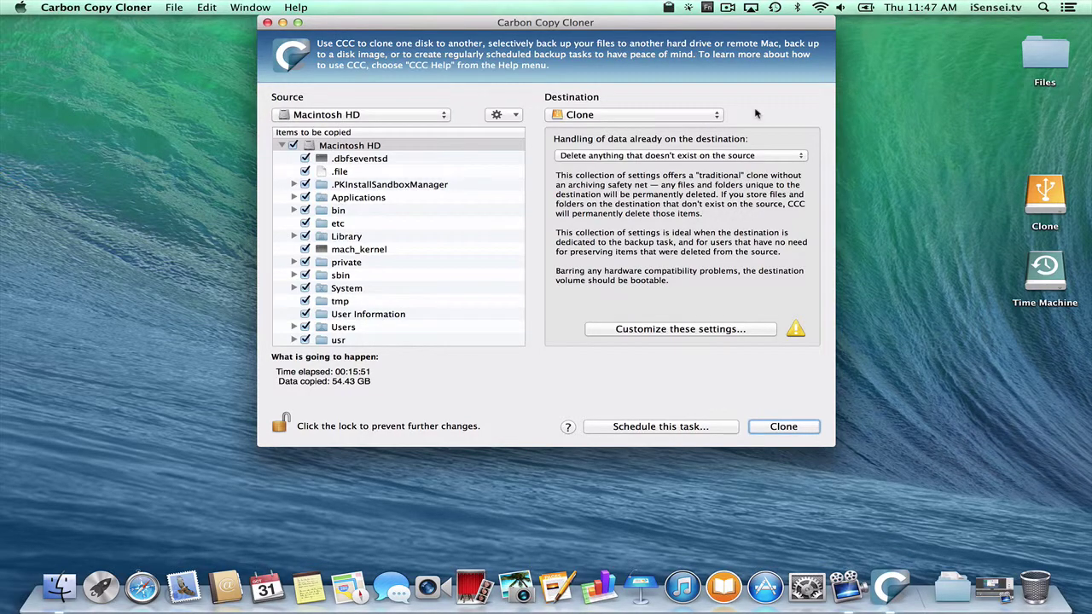